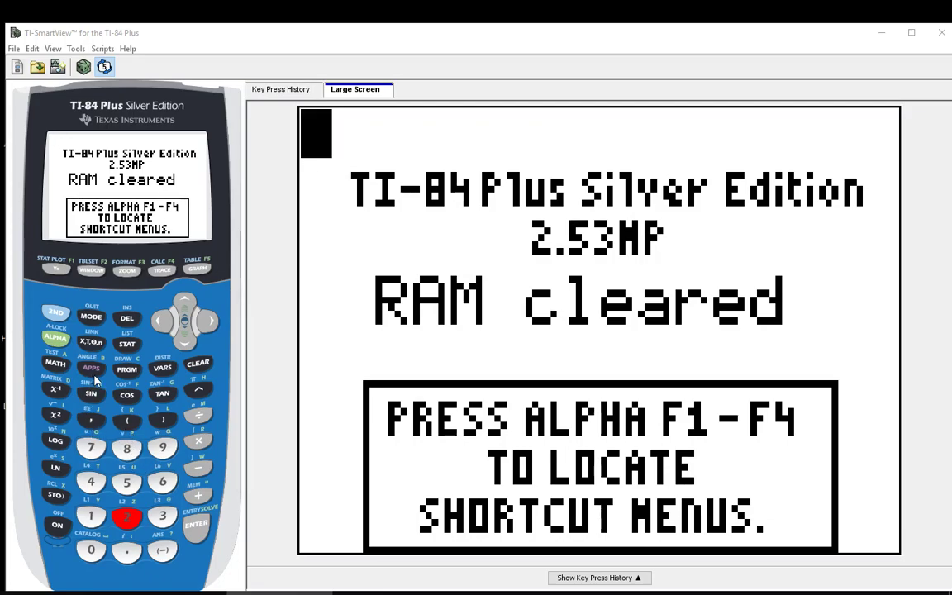
# Clear the startup message to a blank home screen and evaluate 4*4*4 to 64.
pyautogui.click(58, 336)
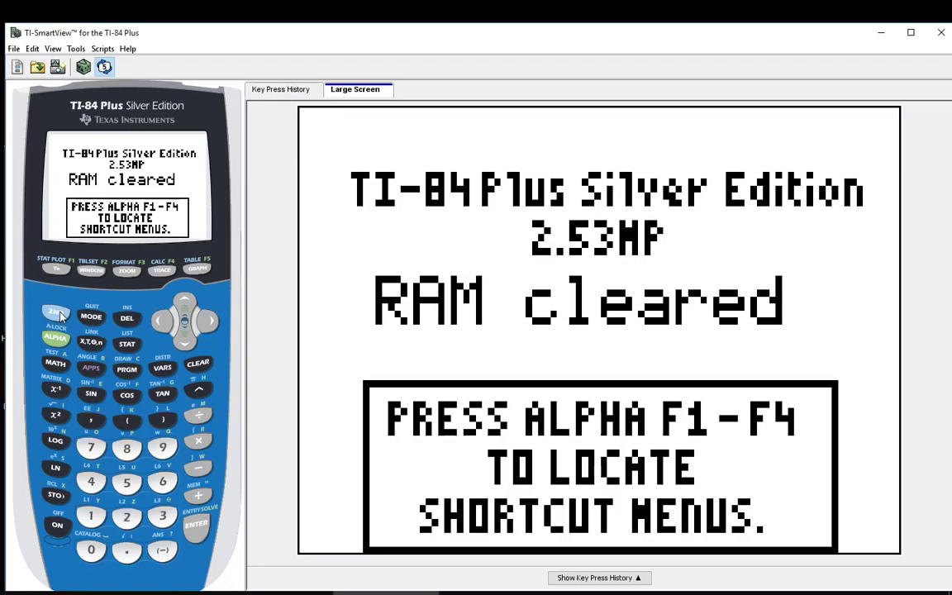
pyautogui.click(91, 317)
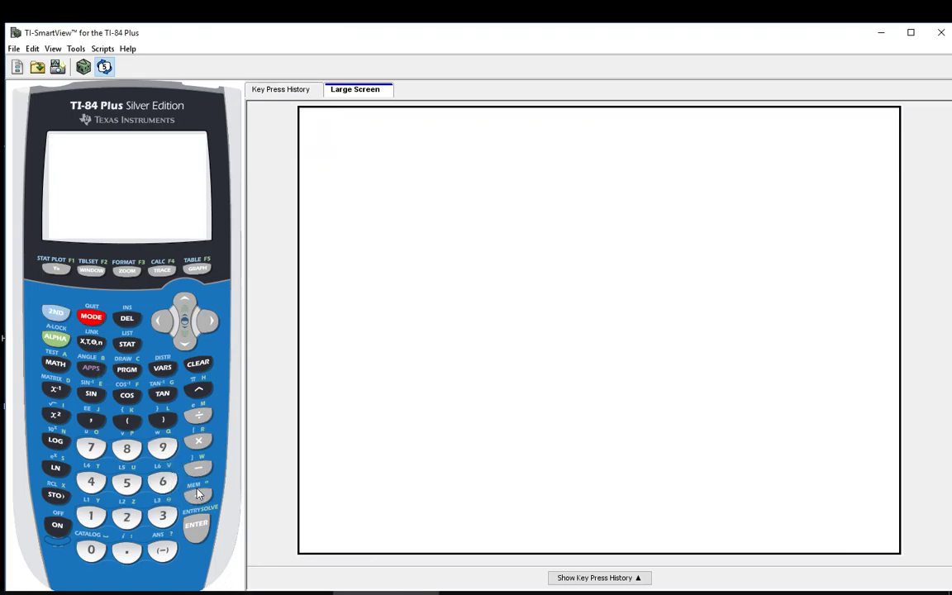
pyautogui.write('4*4*')
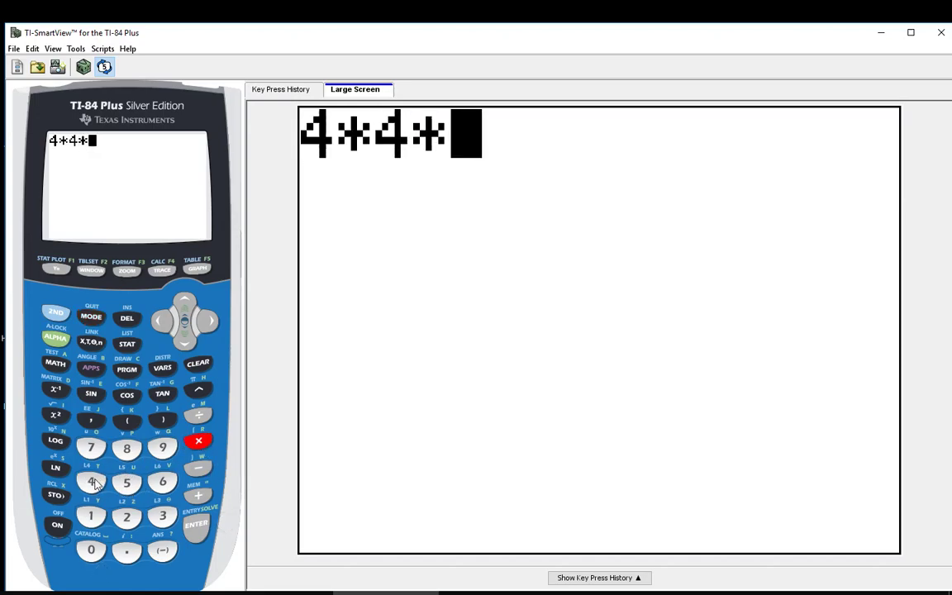
pyautogui.write('4')
pyautogui.press('Return')
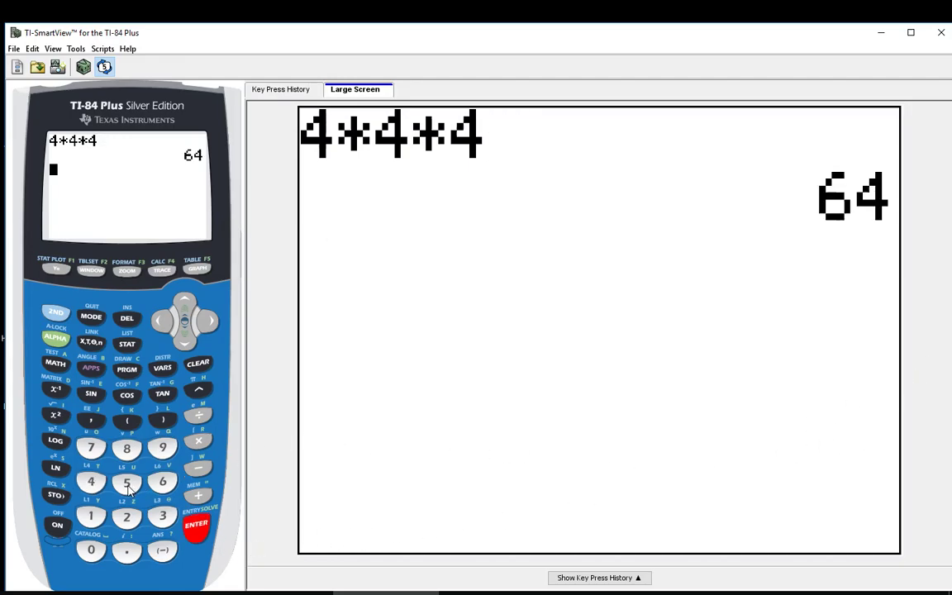
# Evaluate 7*7*7 on the home screen, giving 343.
pyautogui.write('7')
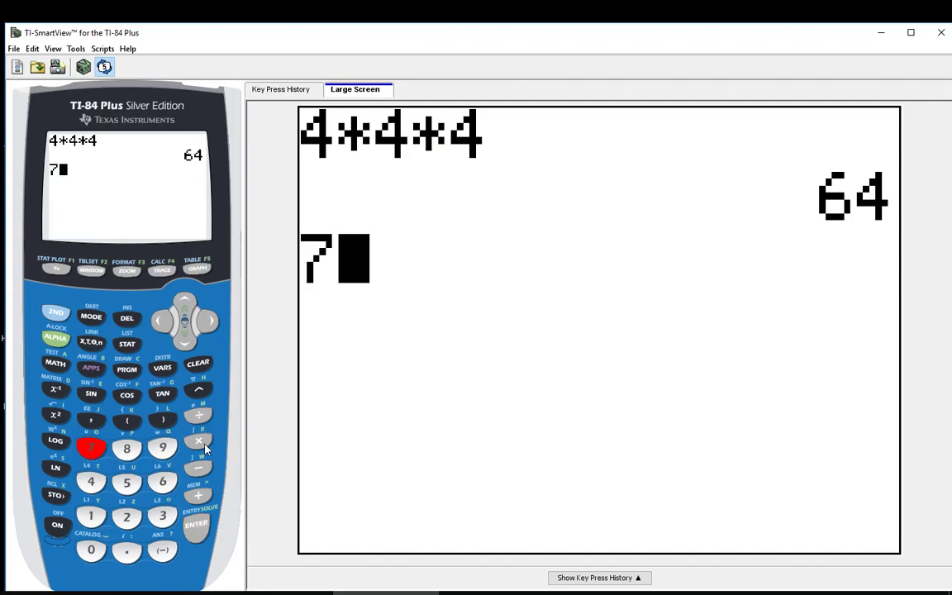
pyautogui.press('*')
pyautogui.write('7*7')
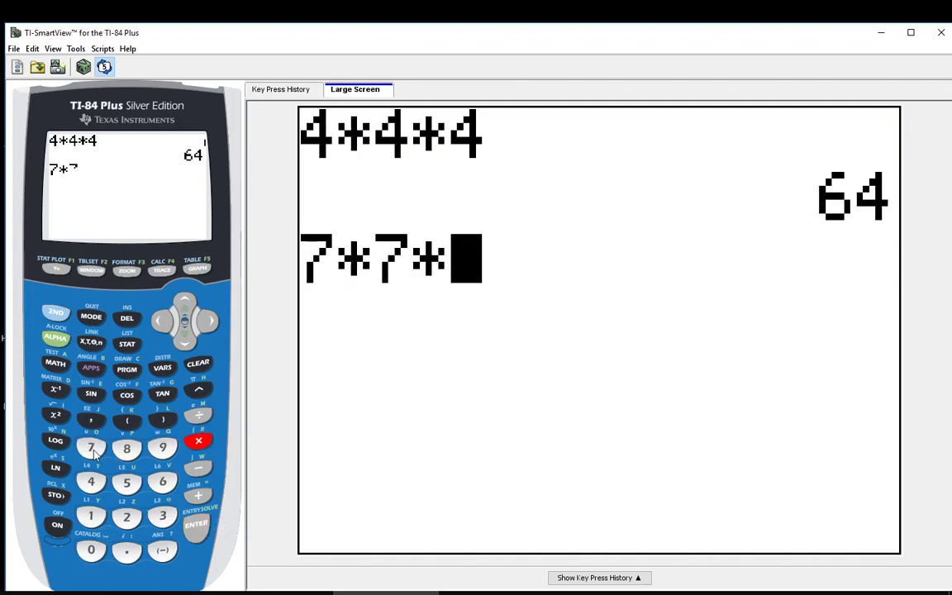
pyautogui.press('Return')
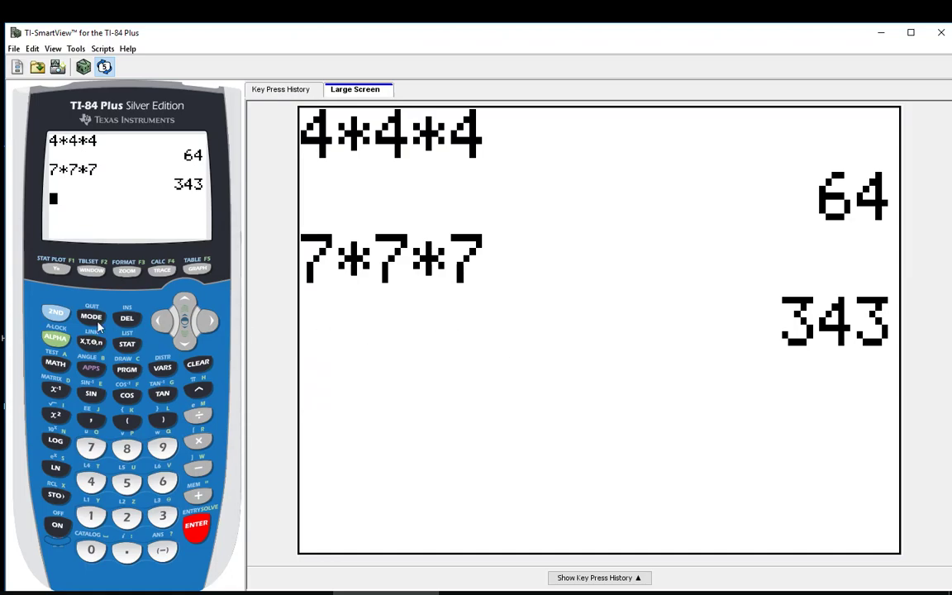
# Enter Y1 = X^3 in the Y= function editor.
pyautogui.click(57, 270)
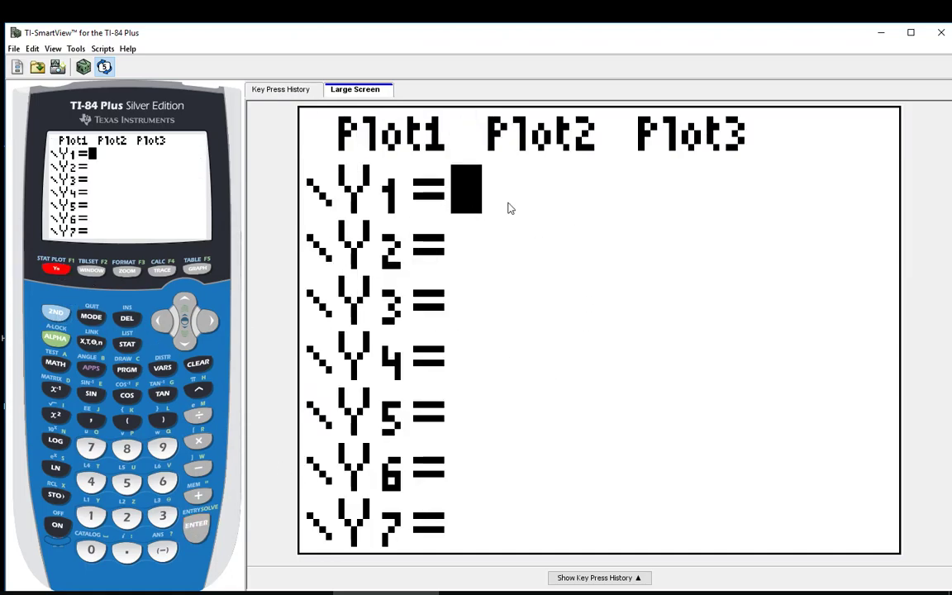
pyautogui.click(91, 343)
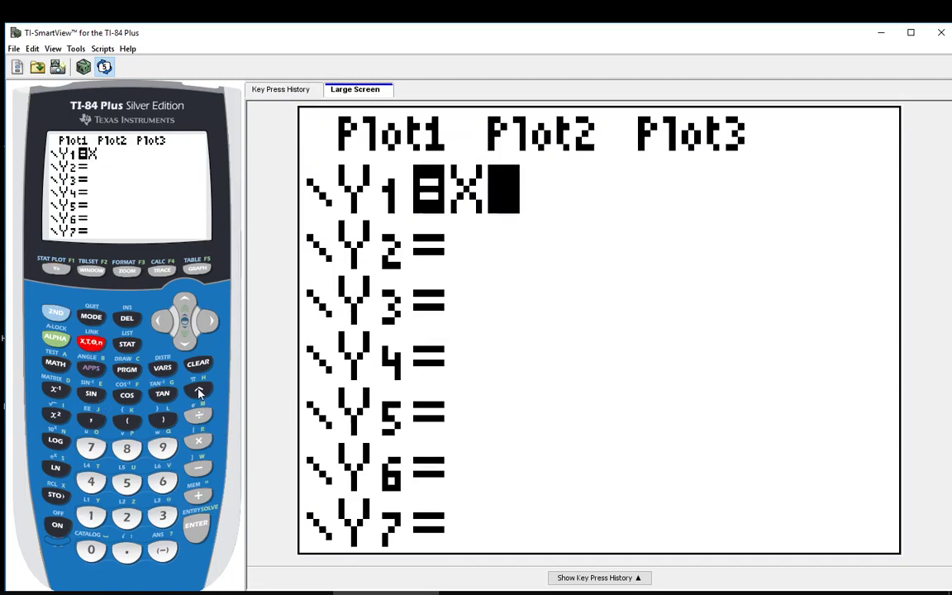
pyautogui.click(199, 389)
pyautogui.click(162, 516)
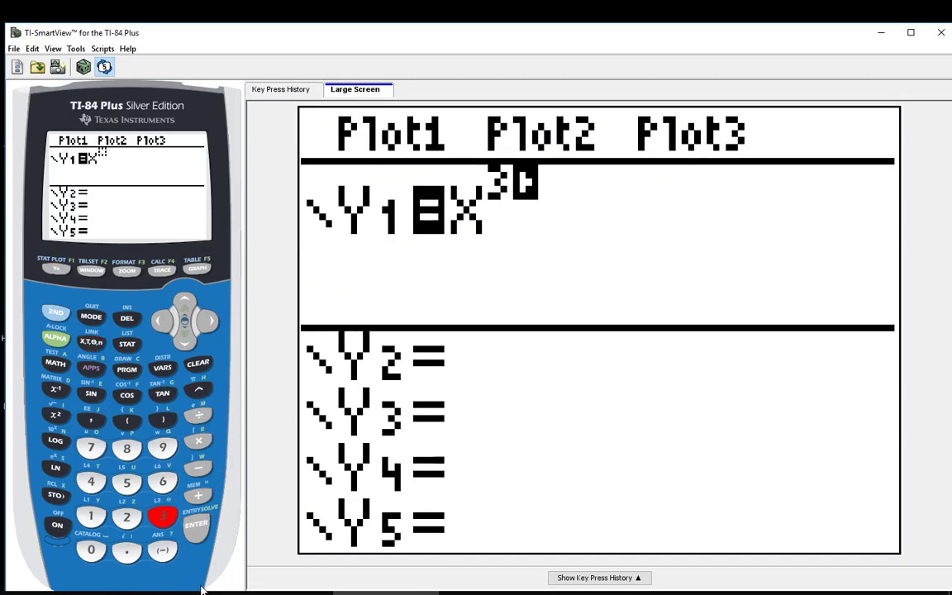
pyautogui.click(208, 323)
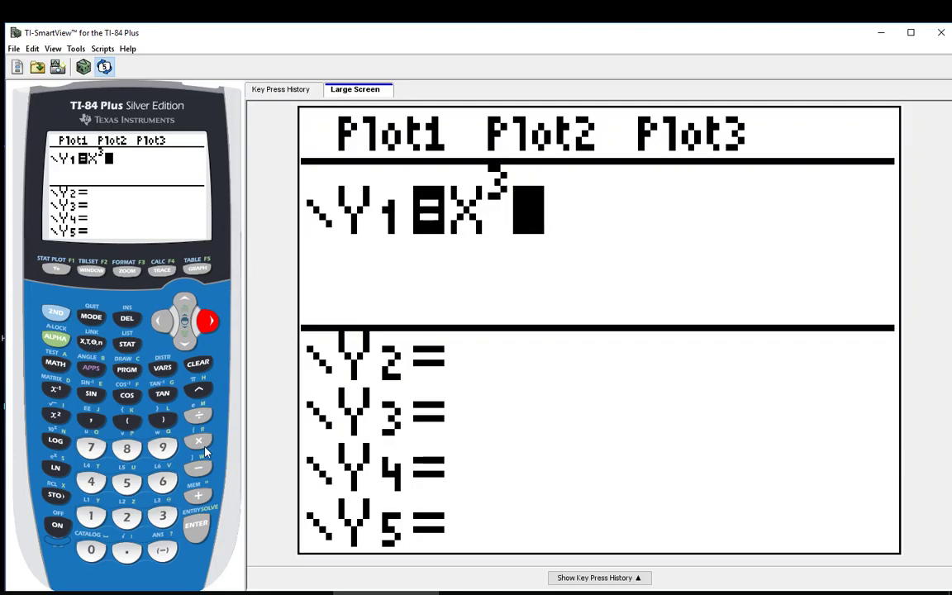
pyautogui.click(55, 313)
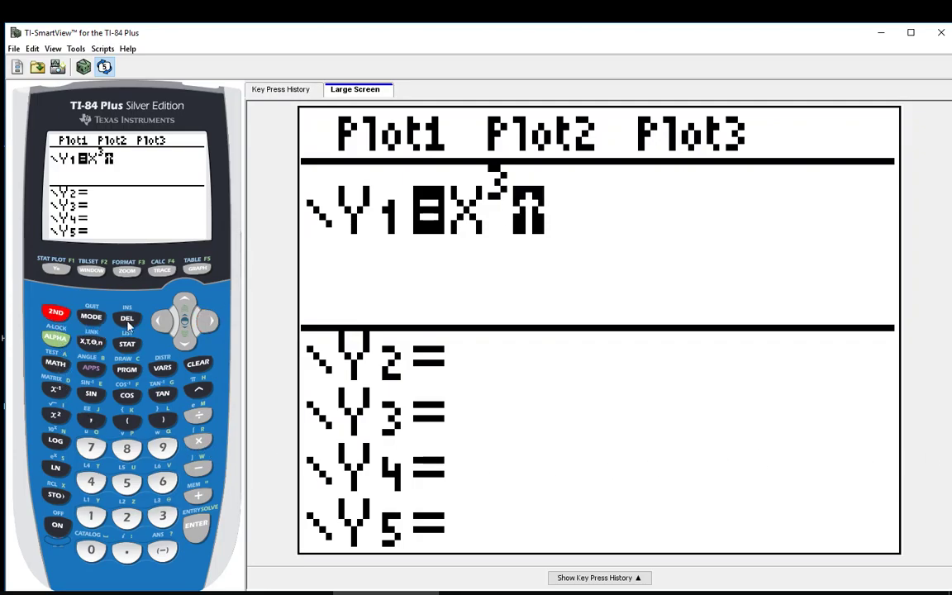
# Show the Y1 = X^3 table, listing X from 0 to 6 with cubes 0 through 216.
pyautogui.click(196, 269)
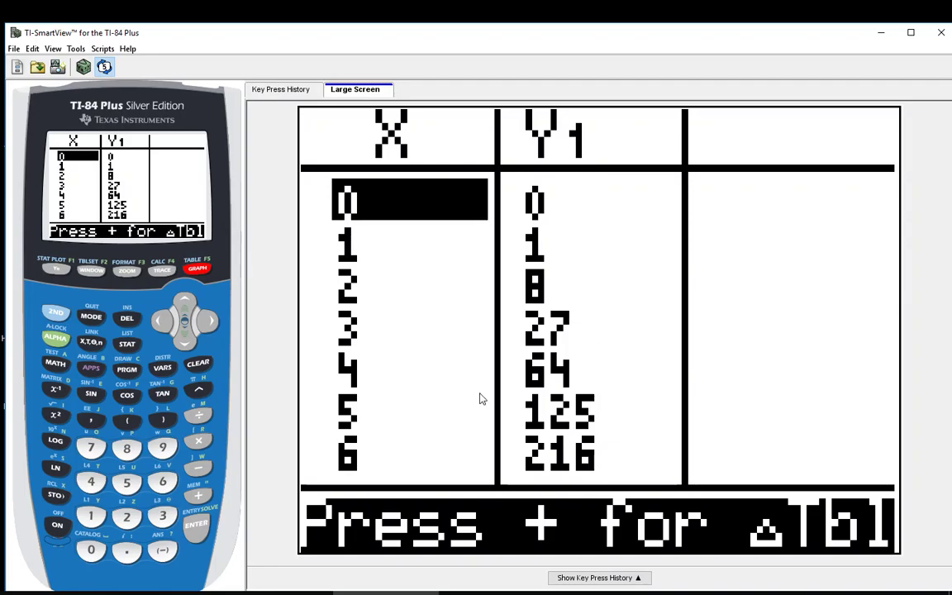
# Scroll the table down row by row to X = 18, whose cube is 5832.
pyautogui.click(185, 340)
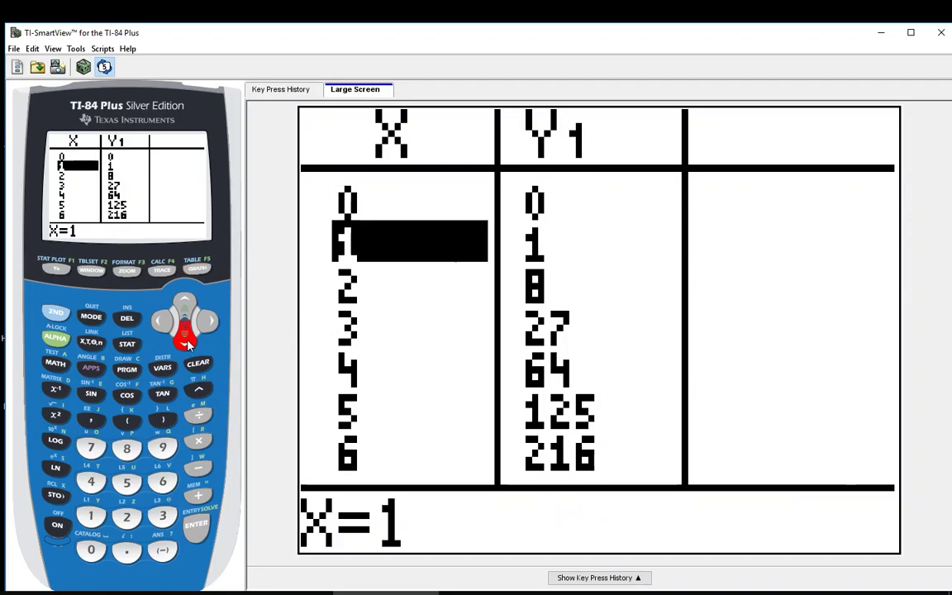
pyautogui.click(185, 342)
pyautogui.click(185, 342)
pyautogui.click(185, 342)
pyautogui.click(186, 343)
pyautogui.click(186, 343)
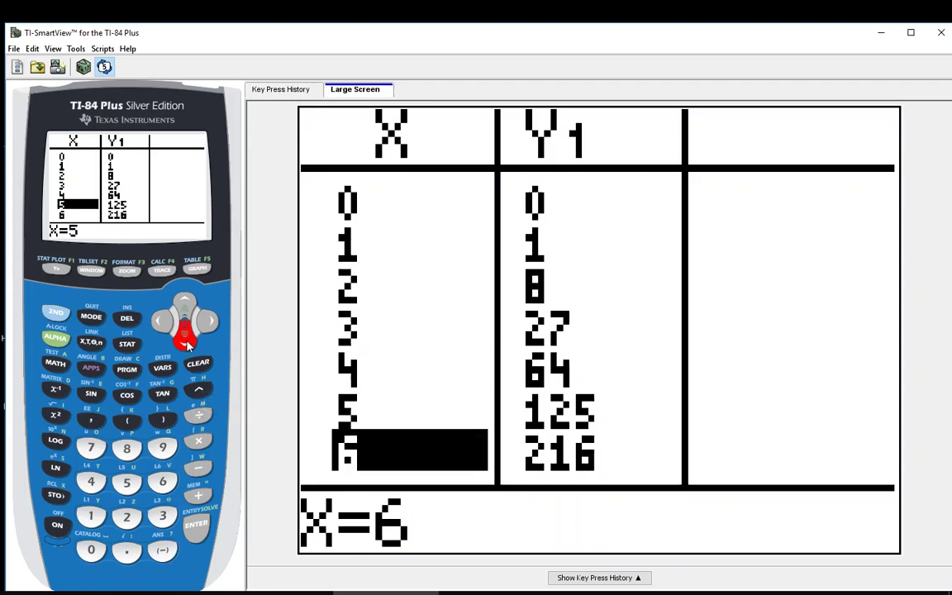
pyautogui.click(188, 345)
pyautogui.click(187, 345)
pyautogui.click(187, 344)
pyautogui.click(186, 345)
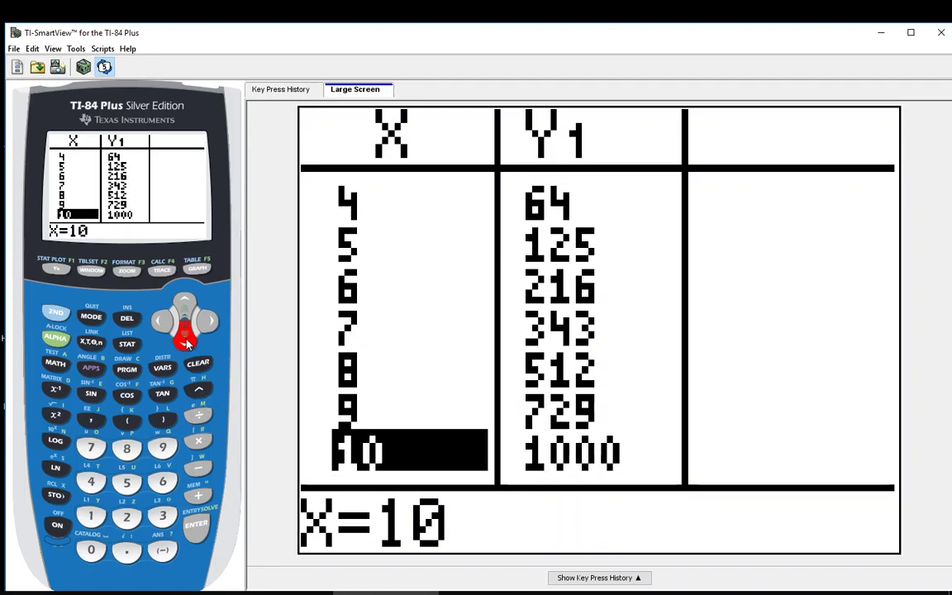
pyautogui.click(185, 345)
pyautogui.click(185, 345)
pyautogui.click(185, 345)
pyautogui.click(185, 344)
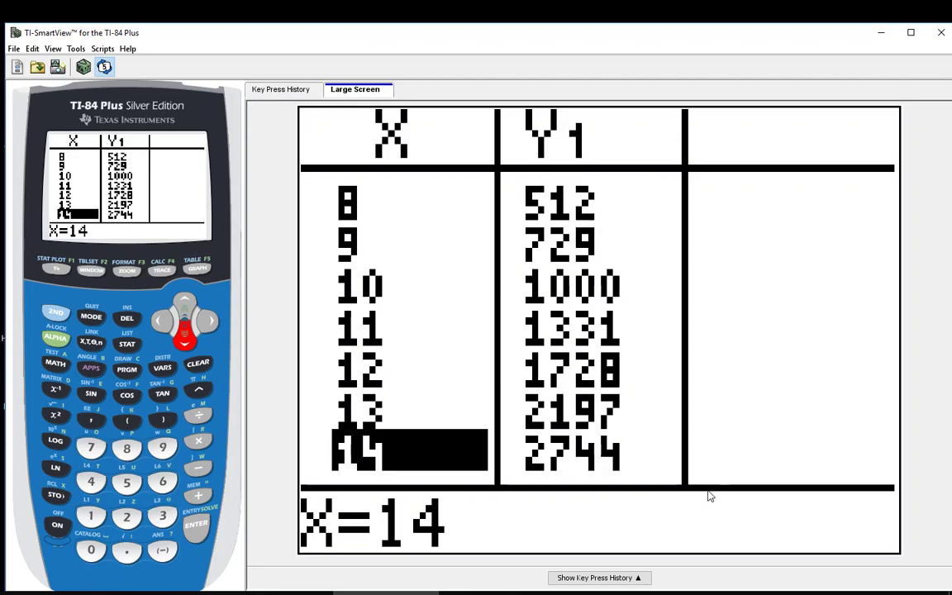
pyautogui.click(185, 339)
pyautogui.click(185, 341)
pyautogui.click(185, 341)
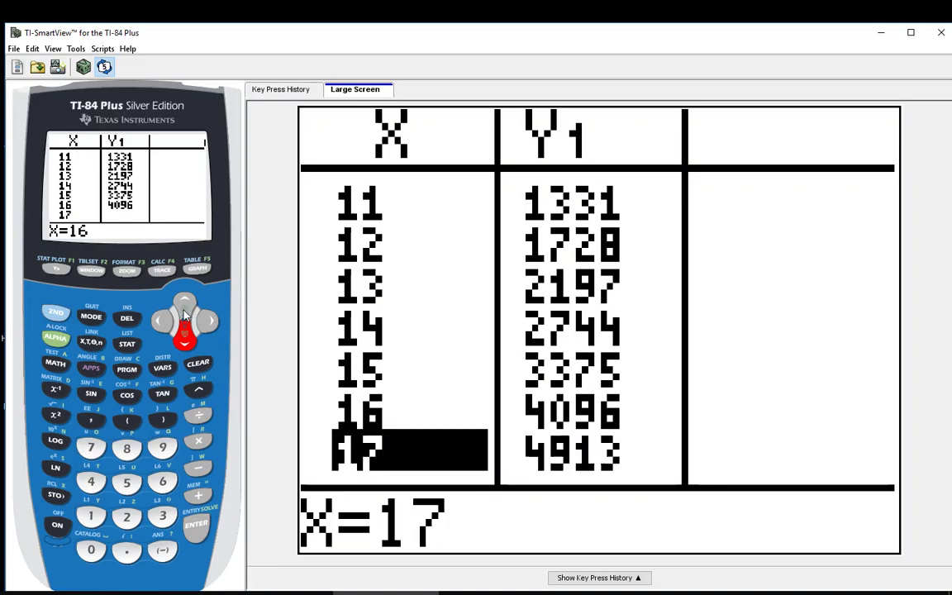
pyautogui.click(185, 340)
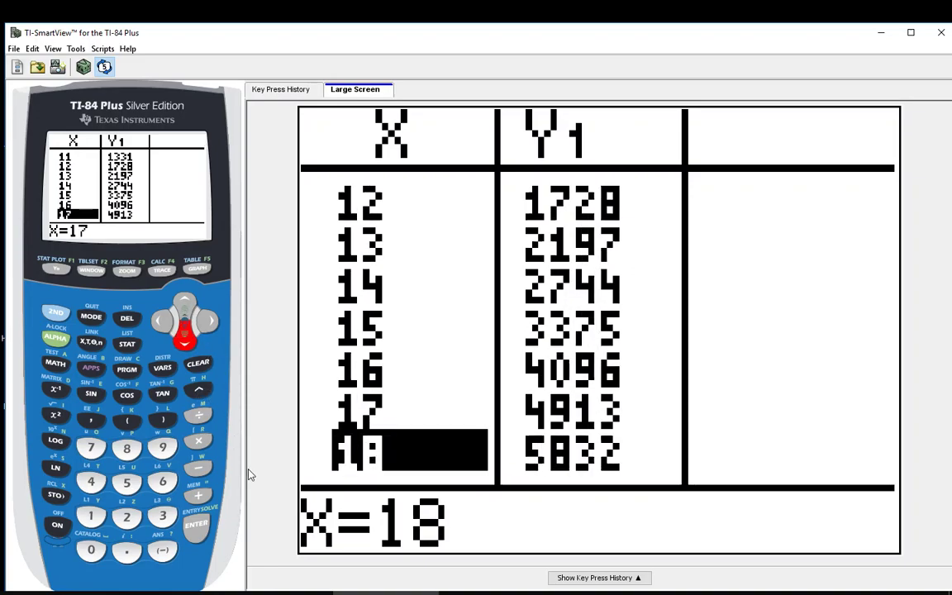
# Set the TBLSET independent variable to Ask and reopen the now-empty table.
pyautogui.click(56, 314)
pyautogui.click(91, 271)
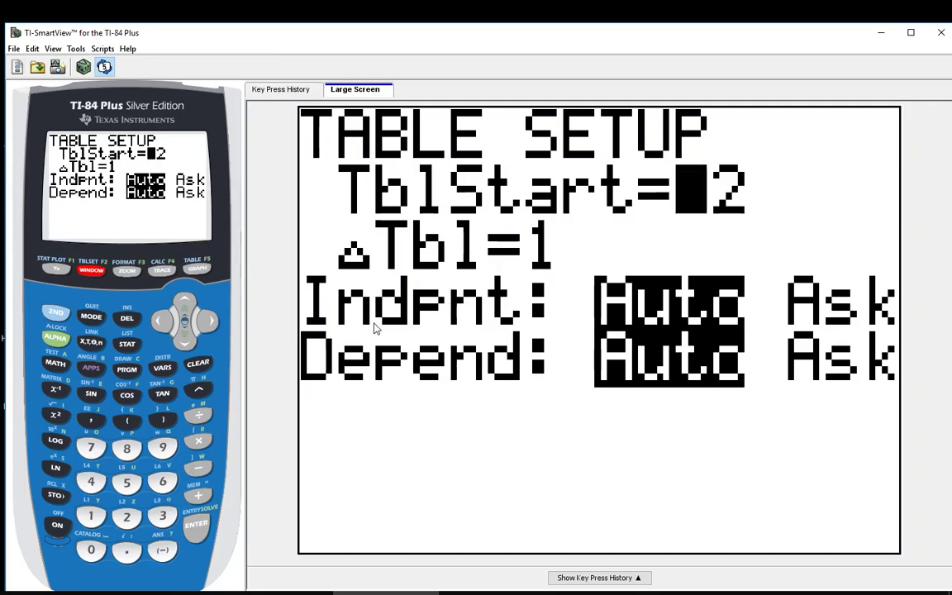
pyautogui.click(183, 343)
pyautogui.click(184, 343)
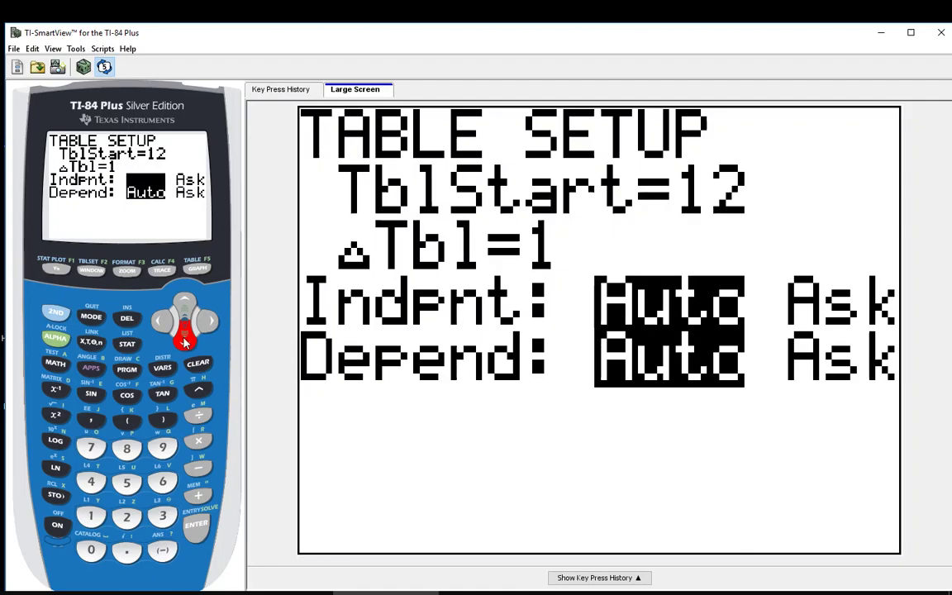
pyautogui.click(209, 320)
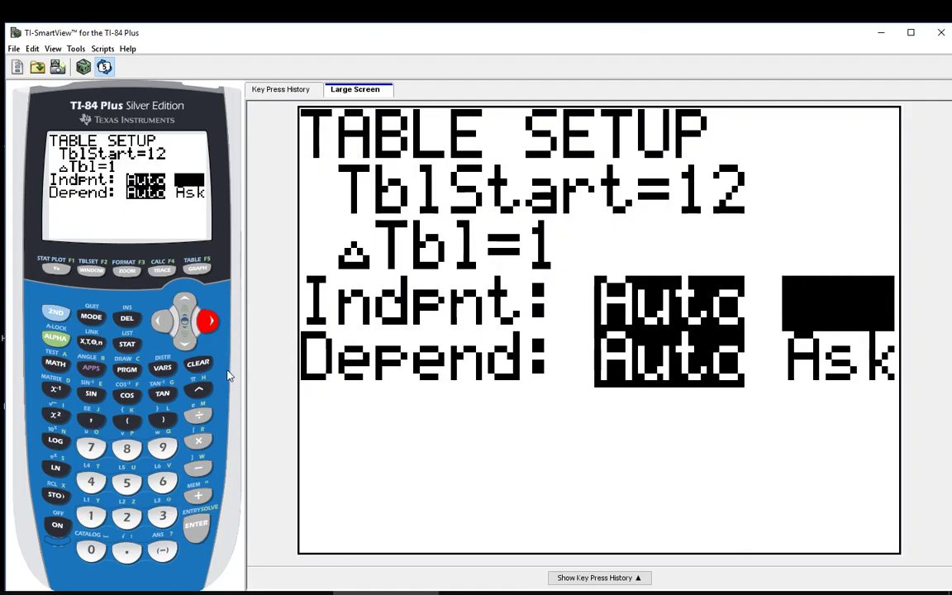
pyautogui.click(196, 524)
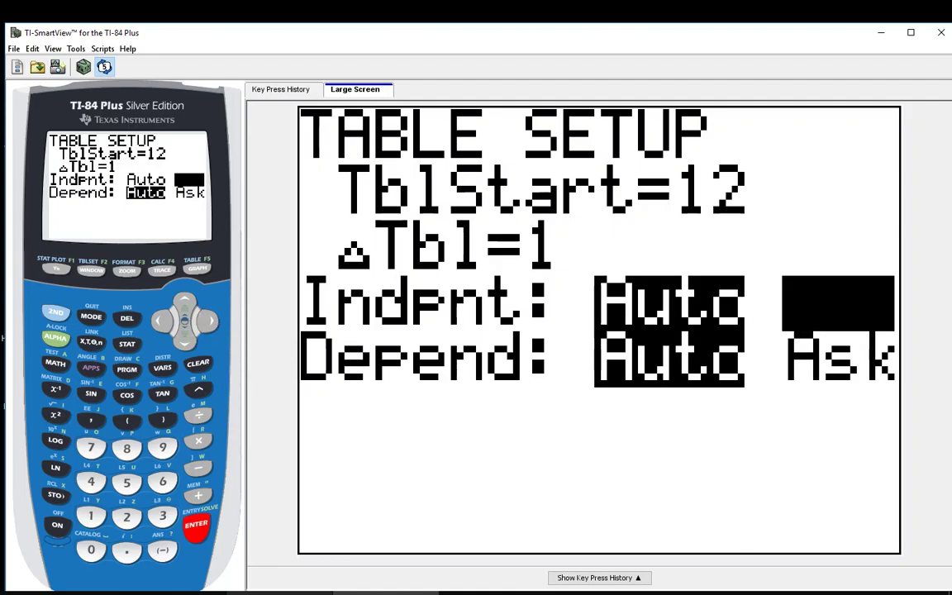
pyautogui.click(55, 312)
pyautogui.click(199, 271)
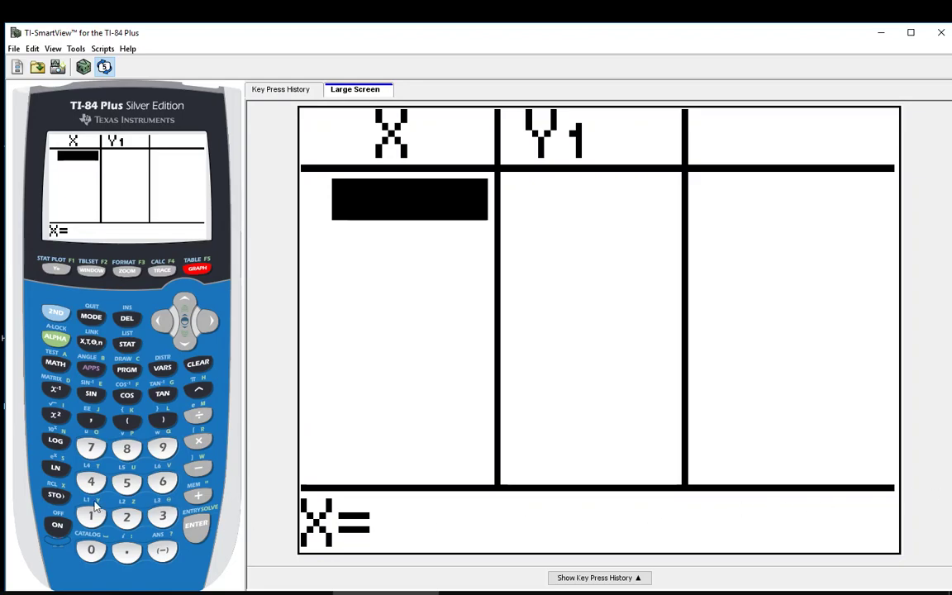
# Enter X values 50, 80 and 100, giving Y1 cubes 125000, 512000 and 1E6.
pyautogui.click(127, 483)
pyautogui.click(91, 551)
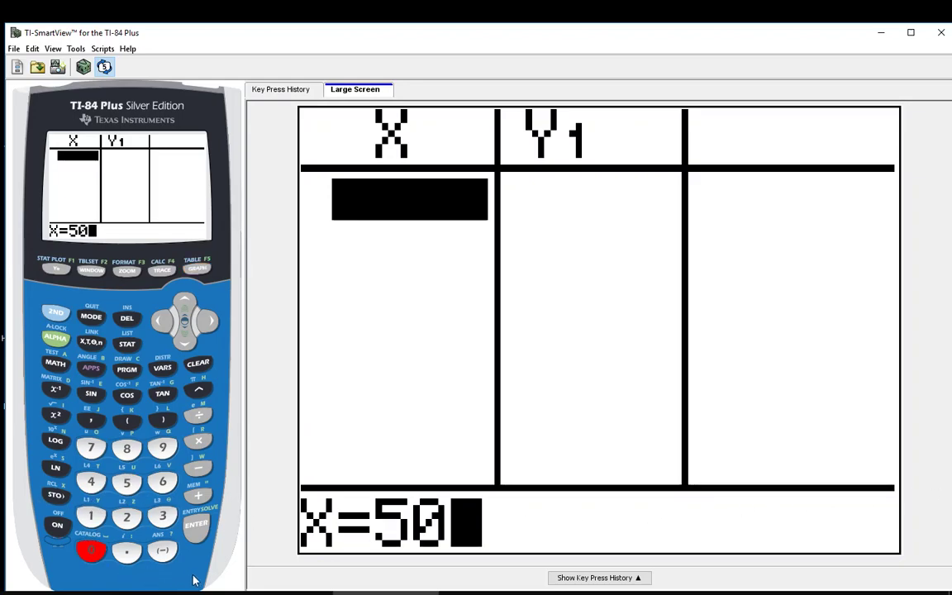
pyautogui.click(200, 533)
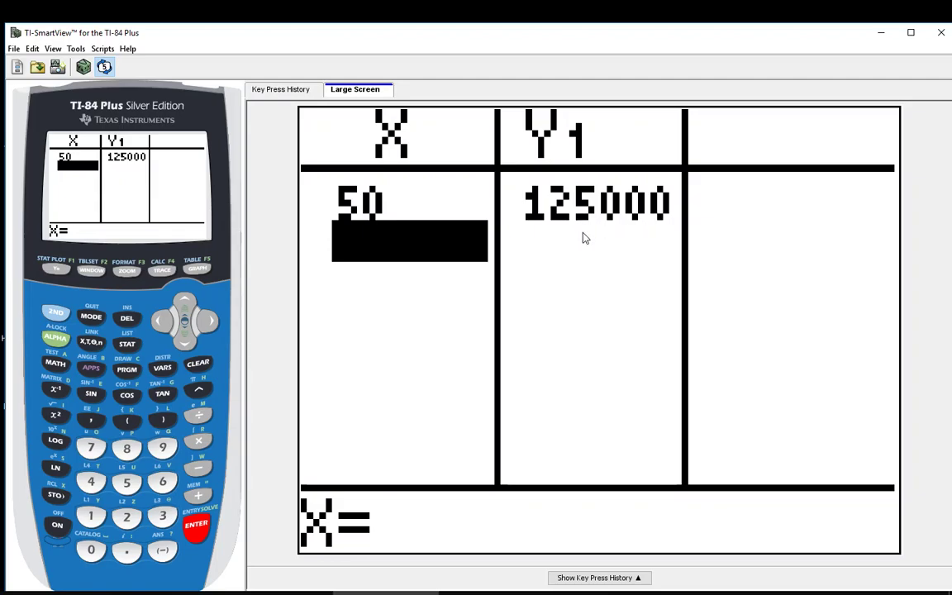
pyautogui.click(128, 451)
pyautogui.click(91, 550)
pyautogui.click(206, 533)
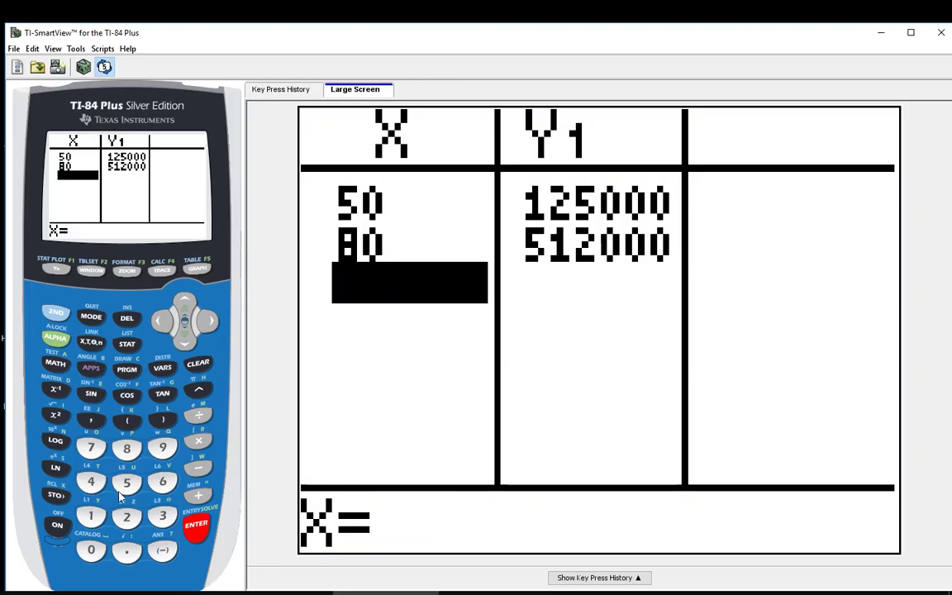
pyautogui.click(91, 517)
pyautogui.click(91, 549)
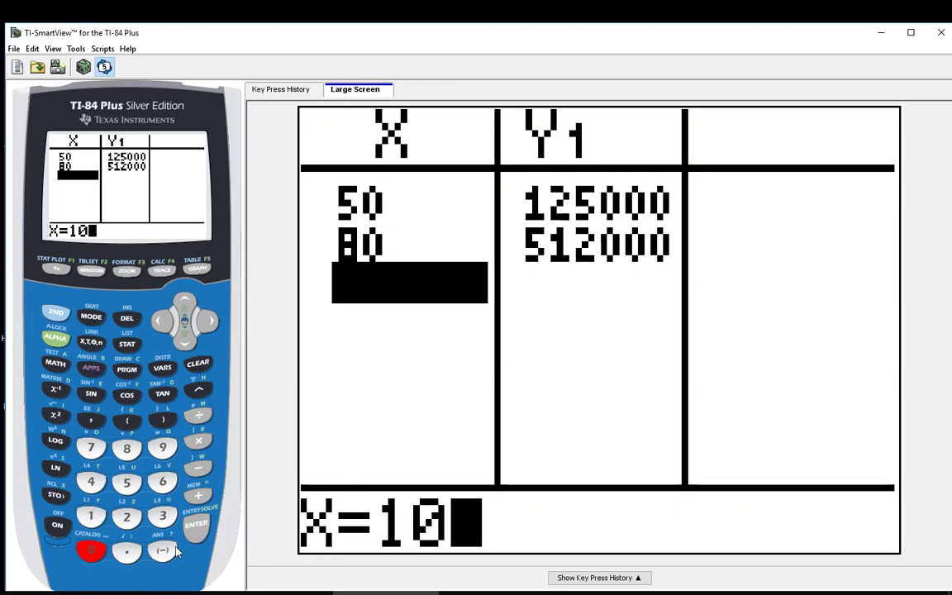
pyautogui.click(91, 549)
pyautogui.click(197, 525)
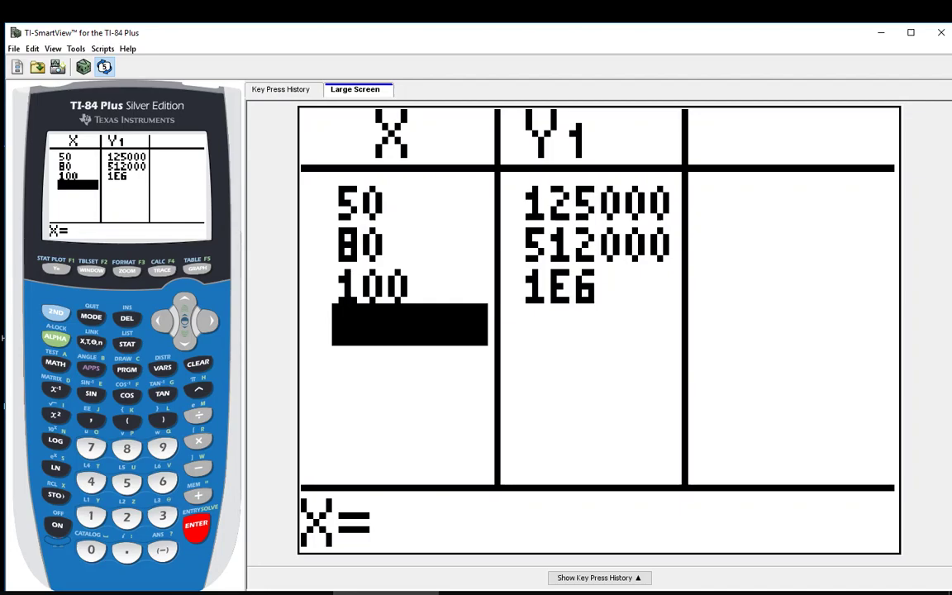
# Select the 1E6 entry for X = 100 to display its full value, 1000000.
pyautogui.click(184, 303)
pyautogui.click(209, 321)
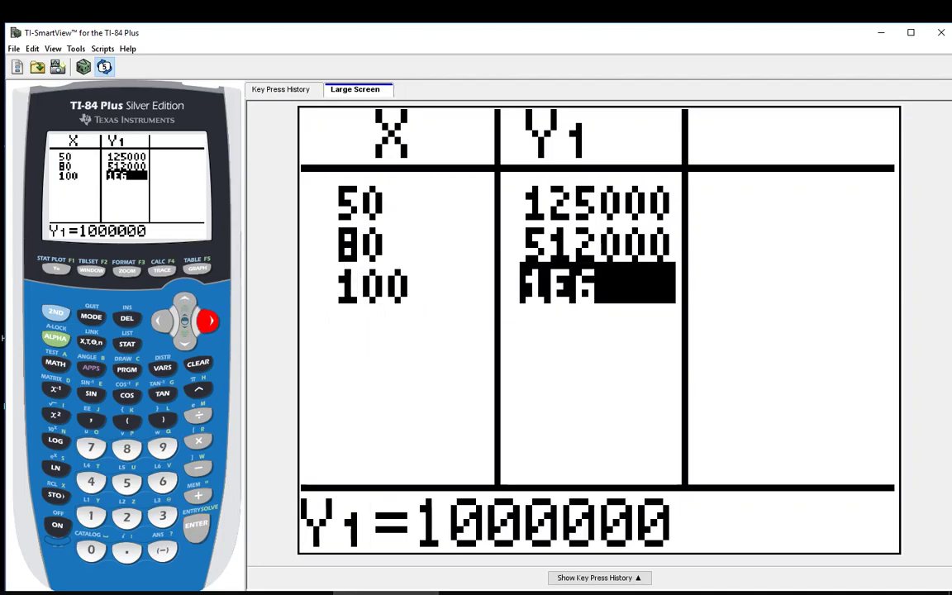